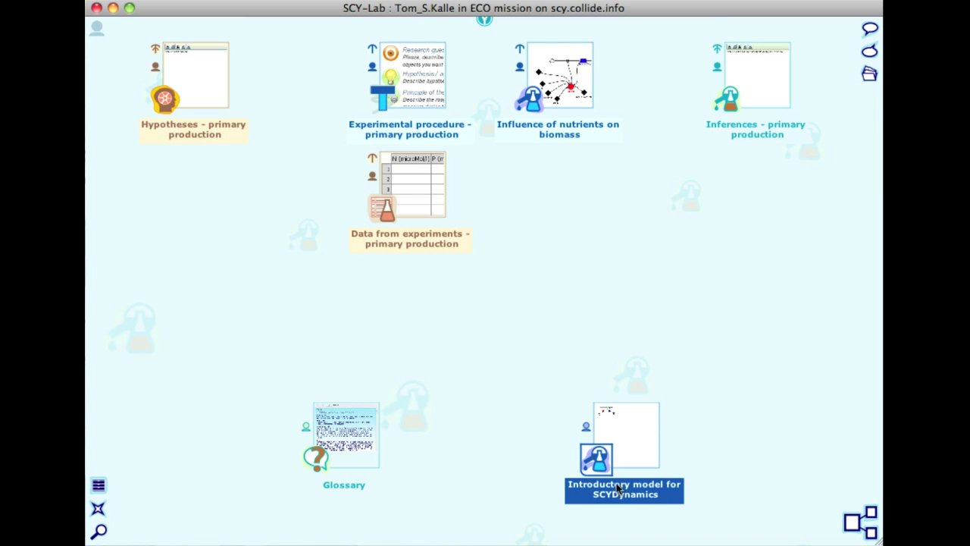
Open the Introductory model for SCYDynamics, move its window to the workspace's upper-left area, and enlarge it to fill most of the workspace.
{"action": "double_click", "coordinate": [594, 465]}
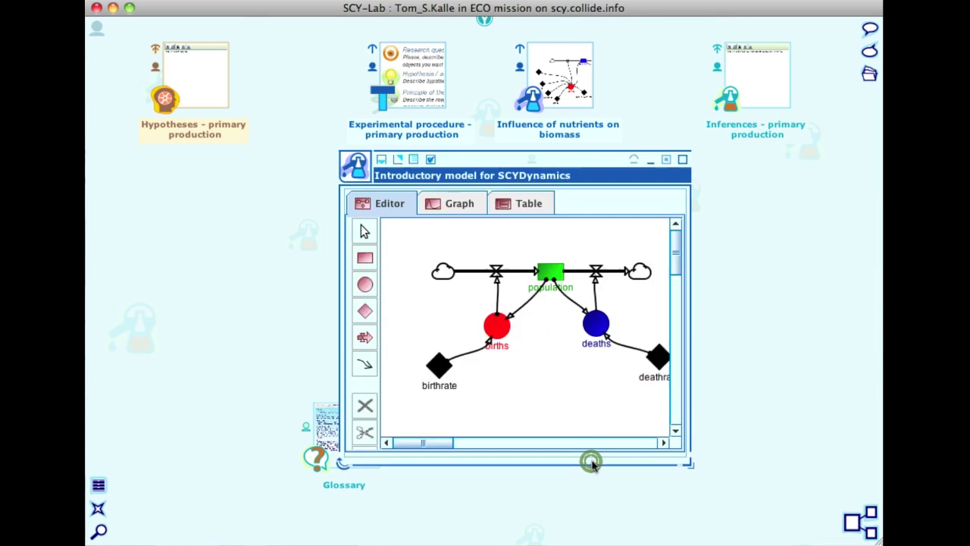
{"action": "left_click_drag", "start_coordinate": [523, 115], "coordinate": [388, 50]}
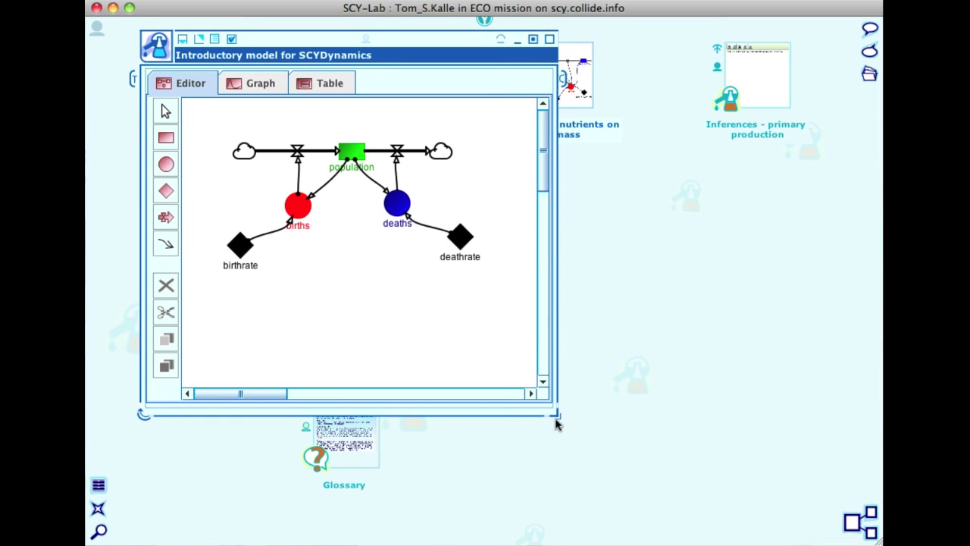
{"action": "left_click_drag", "start_coordinate": [557, 414], "coordinate": [832, 523]}
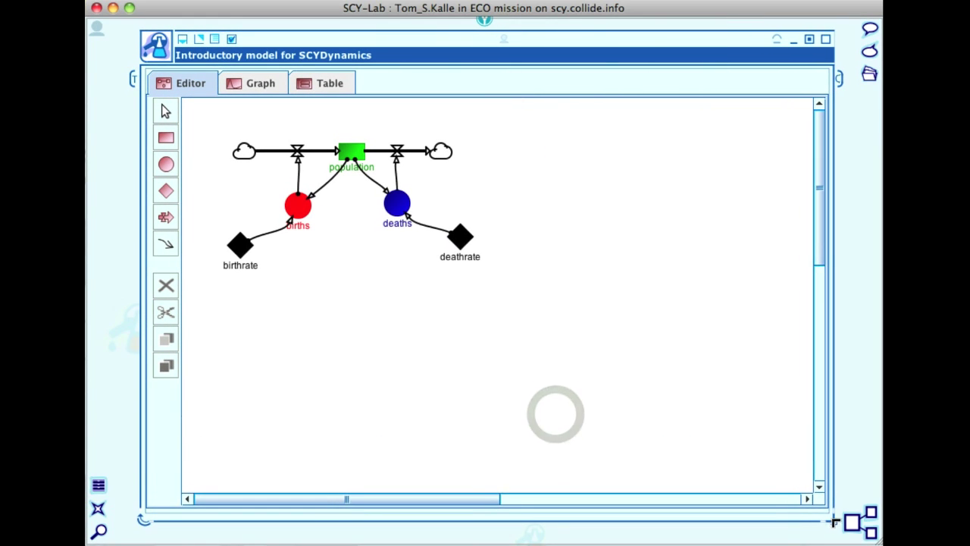
{"action": "left_click", "coordinate": [335, 245]}
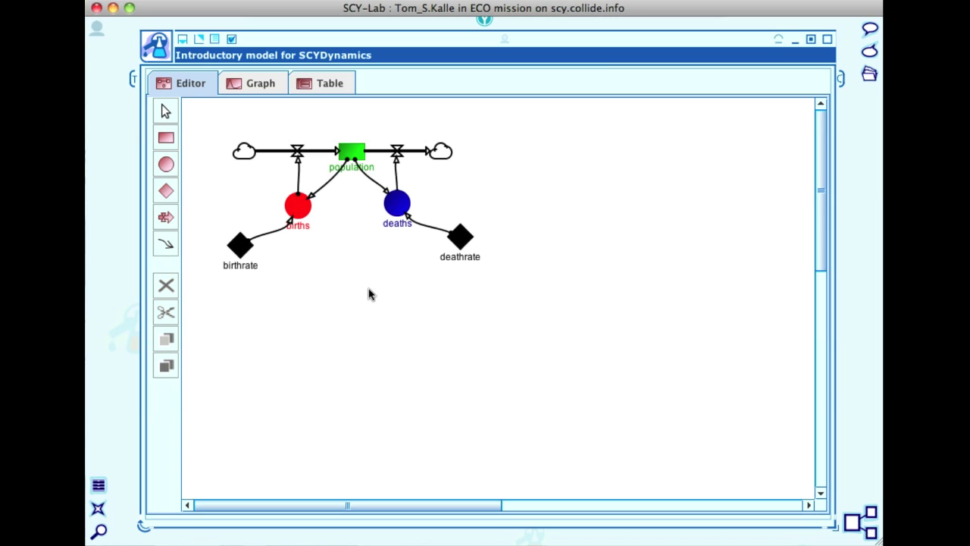
Use the selection tool to move the birthrate constant slightly farther from the births variable.
{"action": "left_click", "coordinate": [167, 113]}
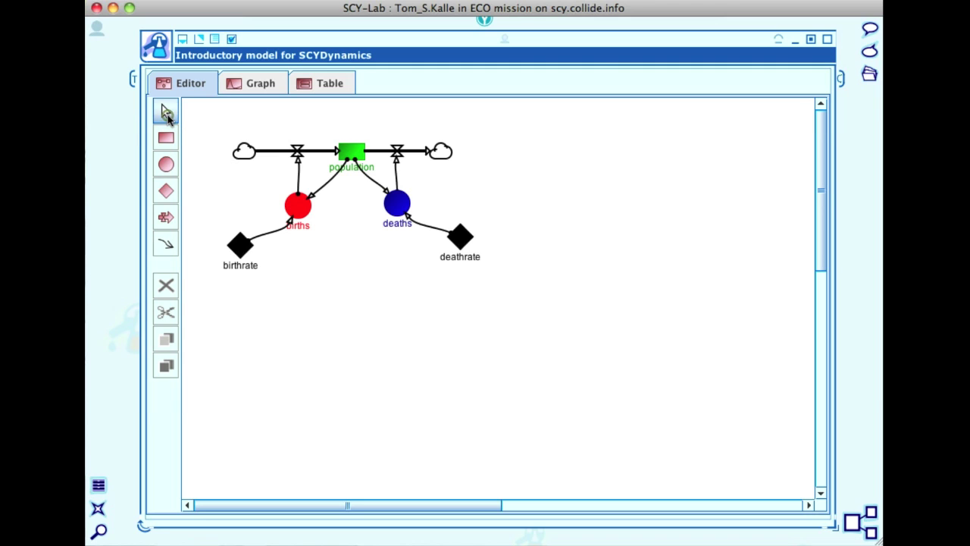
{"action": "left_click", "coordinate": [351, 156]}
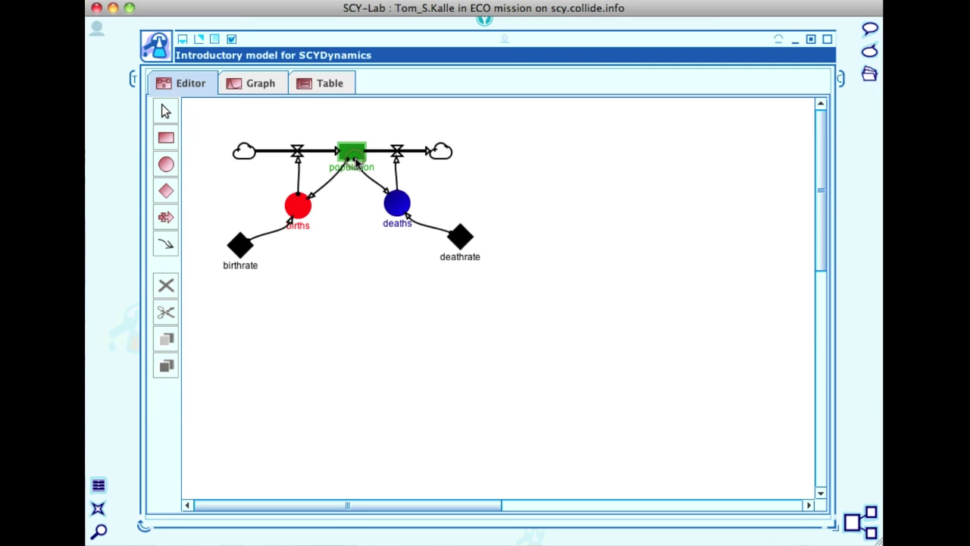
{"action": "left_click", "coordinate": [397, 201]}
{"action": "mouse_move", "coordinate": [244, 249]}
{"action": "left_mouse_down"}
{"action": "mouse_move", "coordinate": [260, 271]}
{"action": "mouse_move", "coordinate": [233, 252]}
{"action": "left_mouse_up"}
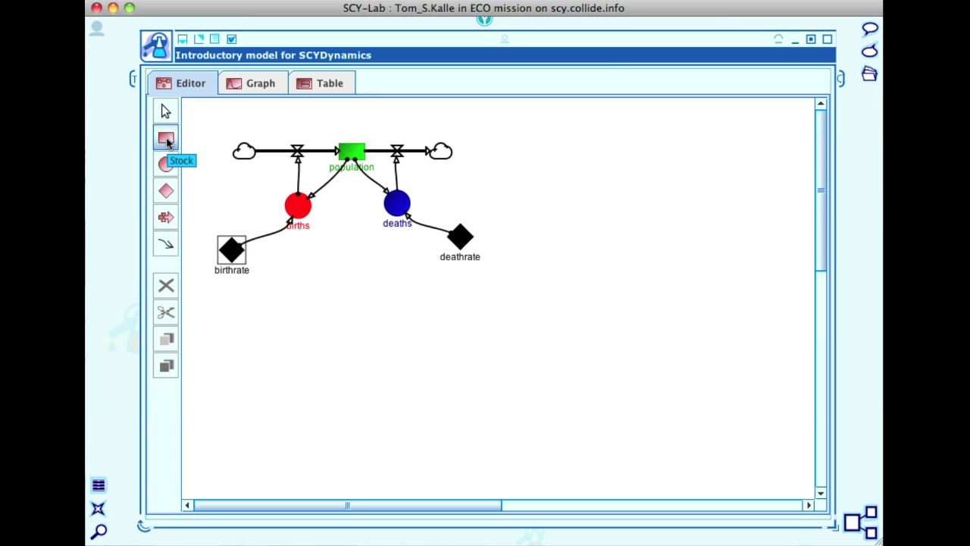
Look over the stock, auxiliary and constant elements, and move the deathrate constant slightly farther from the deaths variable.
{"action": "left_click", "coordinate": [352, 150]}
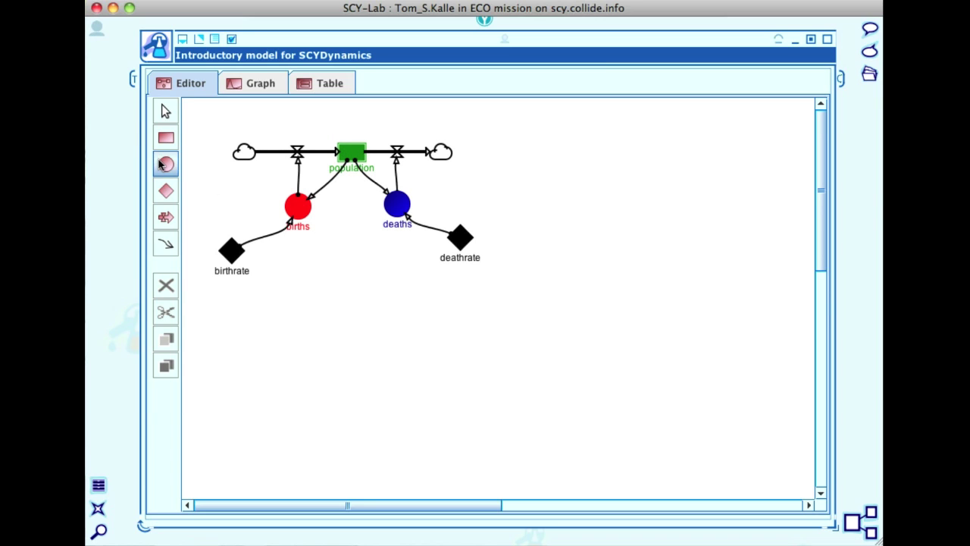
{"action": "left_click", "coordinate": [298, 205]}
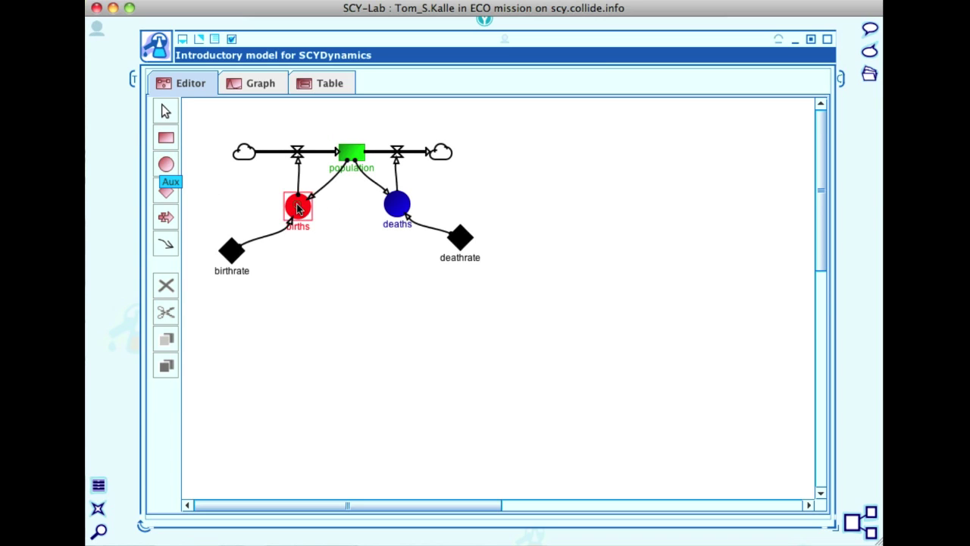
{"action": "left_click", "coordinate": [398, 204]}
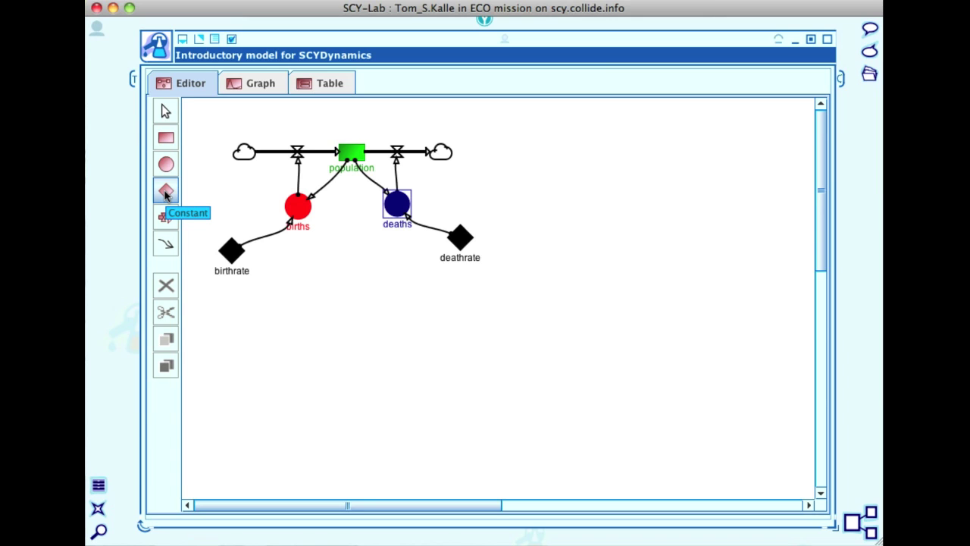
{"action": "left_click", "coordinate": [231, 251]}
{"action": "left_click", "coordinate": [460, 238]}
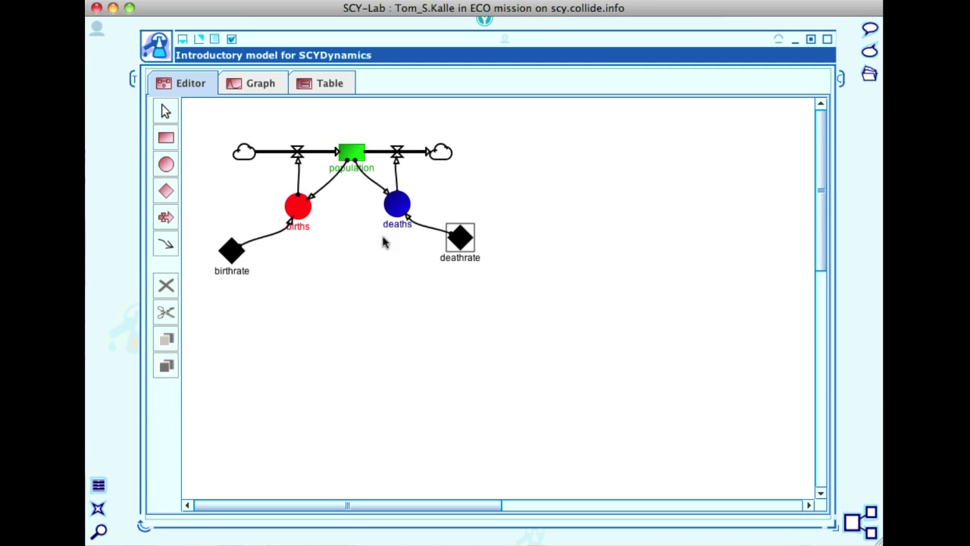
{"action": "mouse_move", "coordinate": [468, 246]}
{"action": "left_mouse_down"}
{"action": "mouse_move", "coordinate": [458, 262]}
{"action": "mouse_move", "coordinate": [476, 248]}
{"action": "left_mouse_up"}
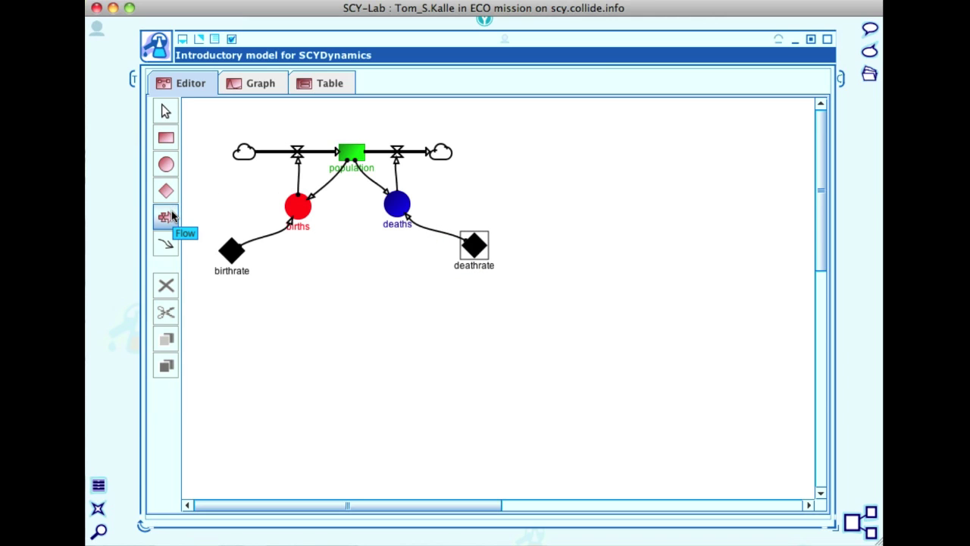
Examine the flows into and out of population and the relation arrows linking the stock, auxiliaries and constants.
{"action": "left_click", "coordinate": [307, 152]}
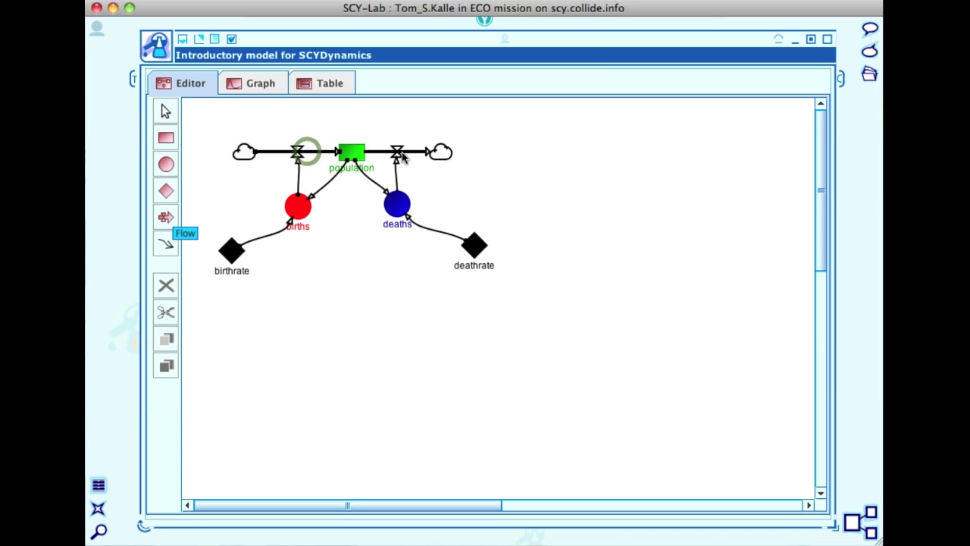
{"action": "left_click", "coordinate": [410, 154]}
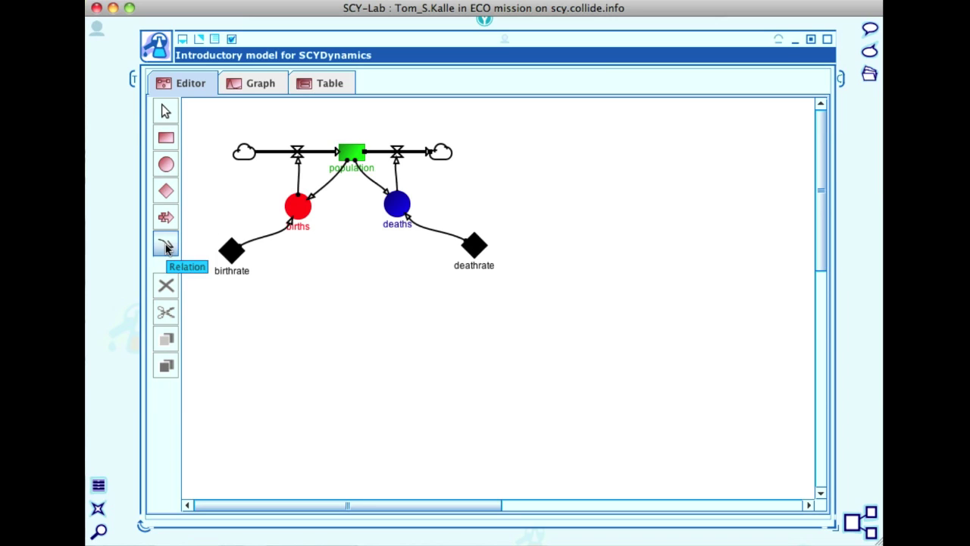
{"action": "left_click", "coordinate": [273, 237]}
{"action": "left_click", "coordinate": [443, 233]}
{"action": "left_click", "coordinate": [367, 177]}
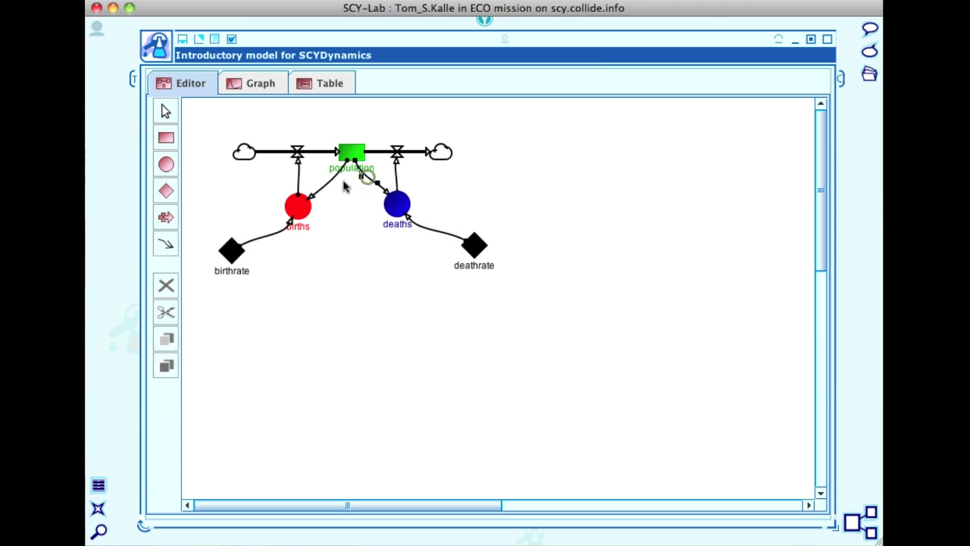
{"action": "left_click", "coordinate": [329, 179]}
{"action": "left_click", "coordinate": [340, 252]}
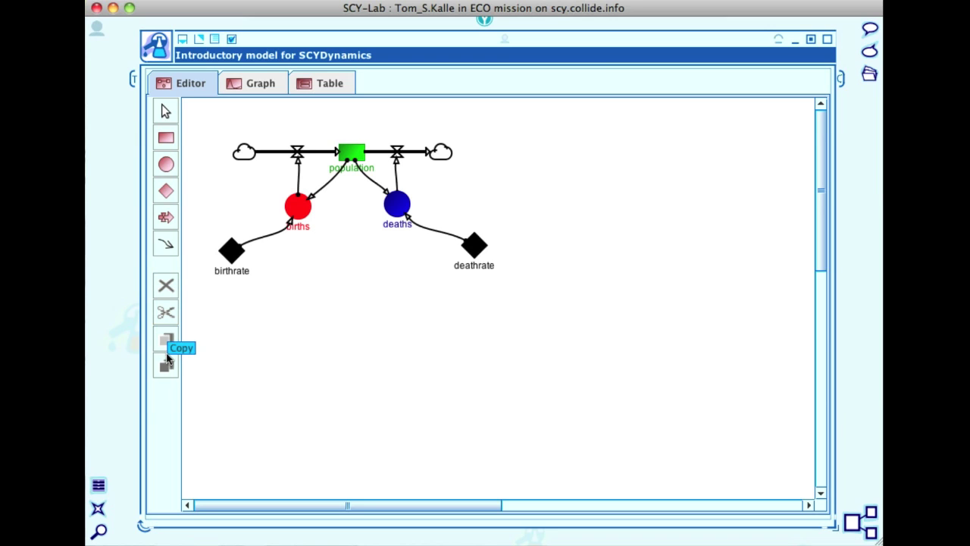
{"action": "left_click", "coordinate": [263, 351]}
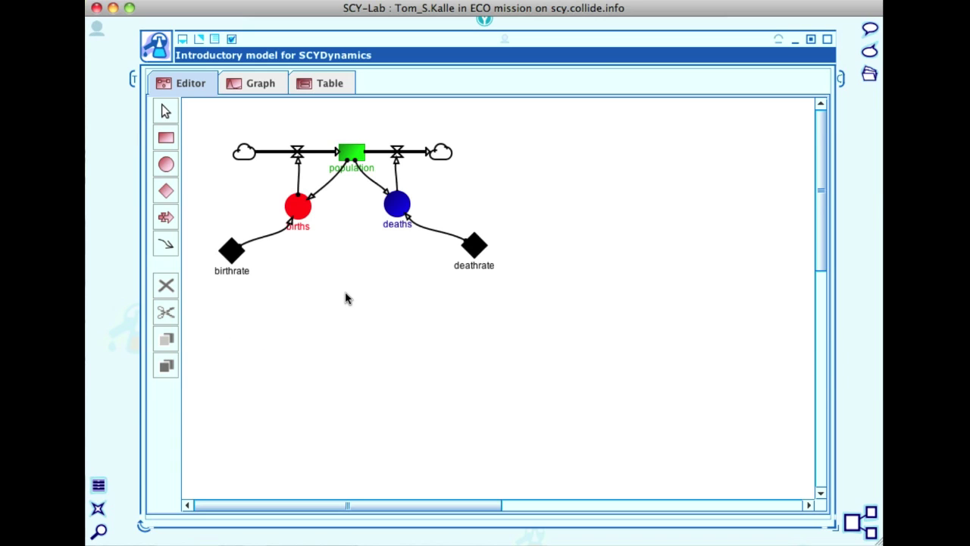
View the model's graph and table outputs, and return to the model diagram.
{"action": "left_click", "coordinate": [255, 86]}
{"action": "left_click", "coordinate": [330, 83]}
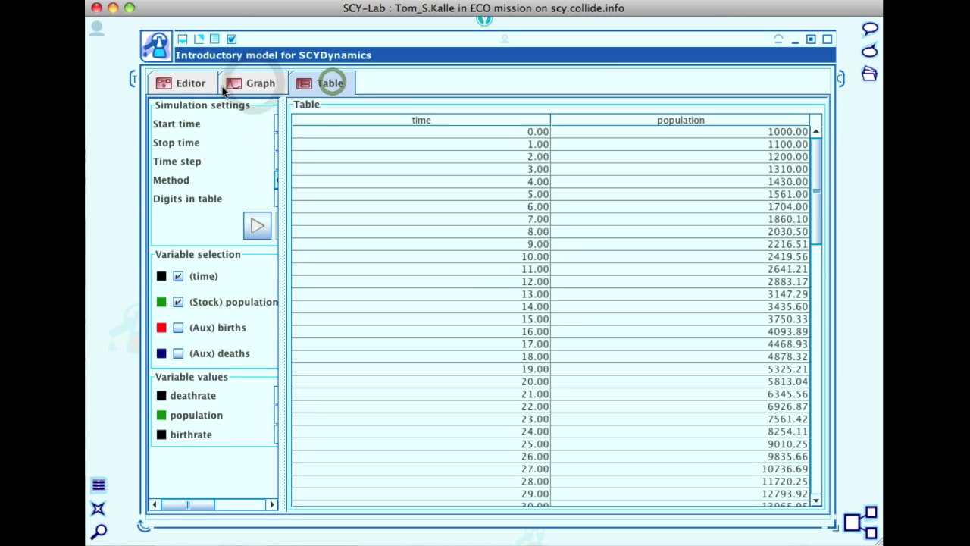
{"action": "left_click", "coordinate": [191, 84]}
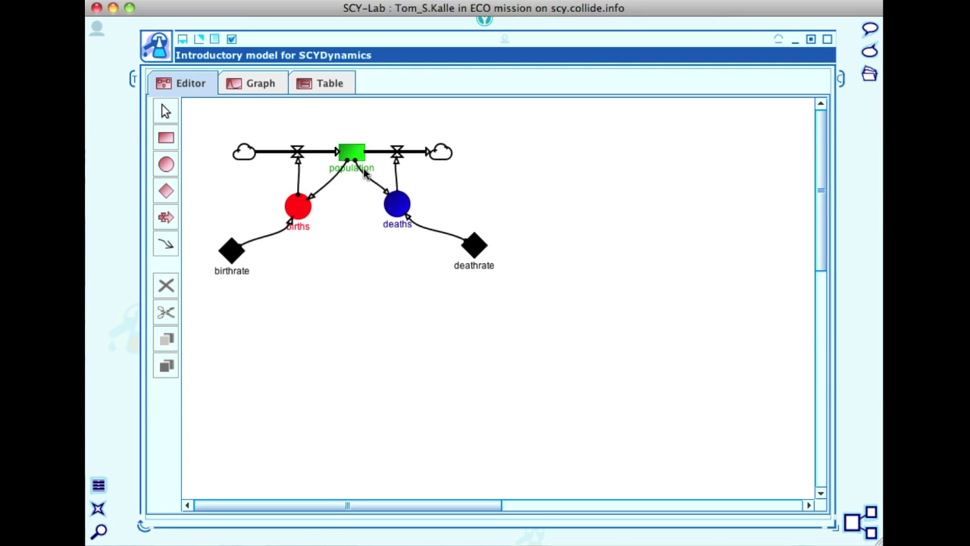
Set the unit of the population stock to items.
{"action": "left_click", "coordinate": [356, 159]}
{"action": "double_click", "coordinate": [356, 159]}
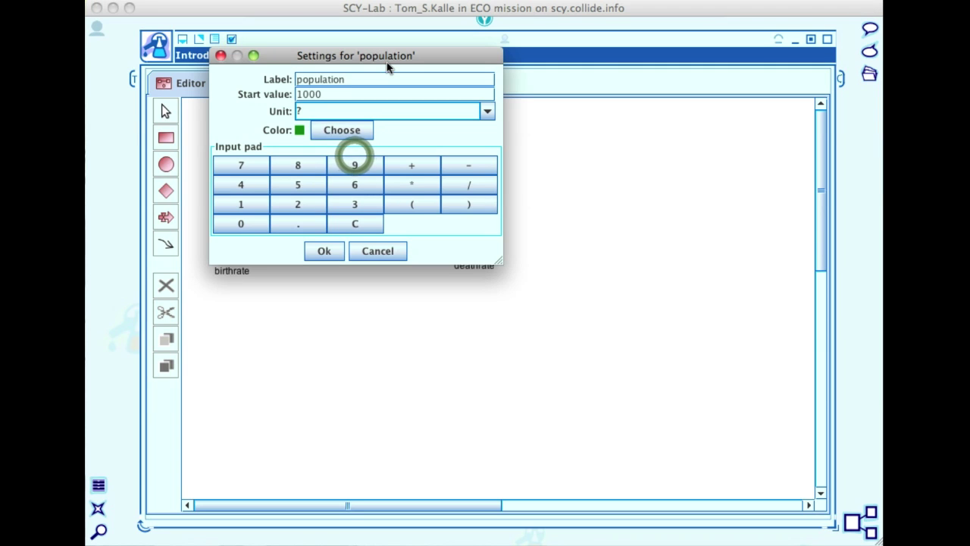
{"action": "left_click_drag", "start_coordinate": [389, 62], "coordinate": [570, 144]}
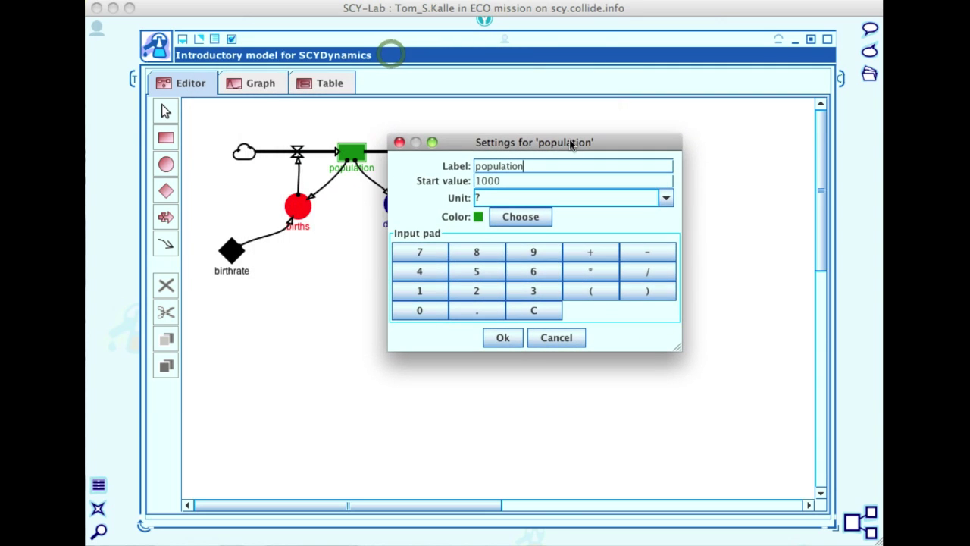
{"action": "left_click", "coordinate": [665, 198]}
{"action": "left_click", "coordinate": [630, 228]}
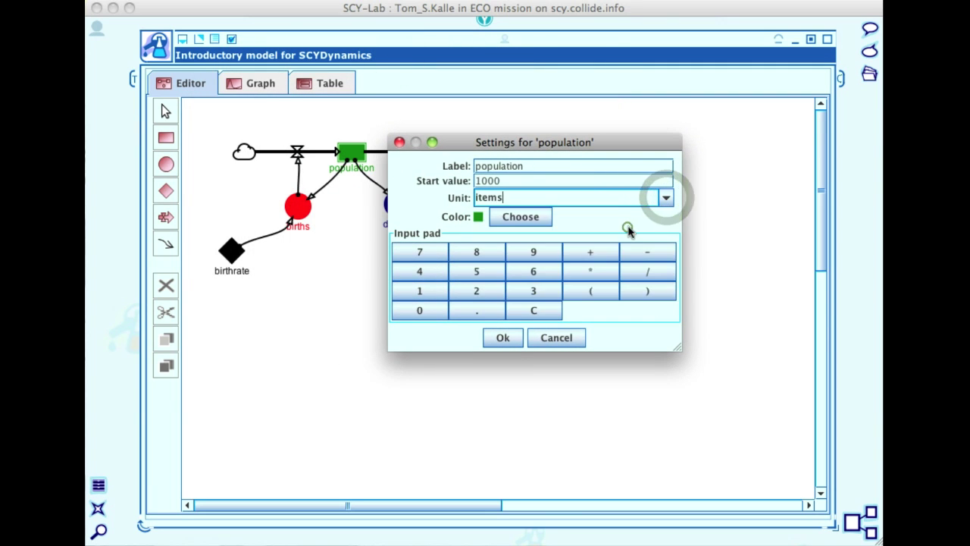
{"action": "left_click", "coordinate": [507, 337]}
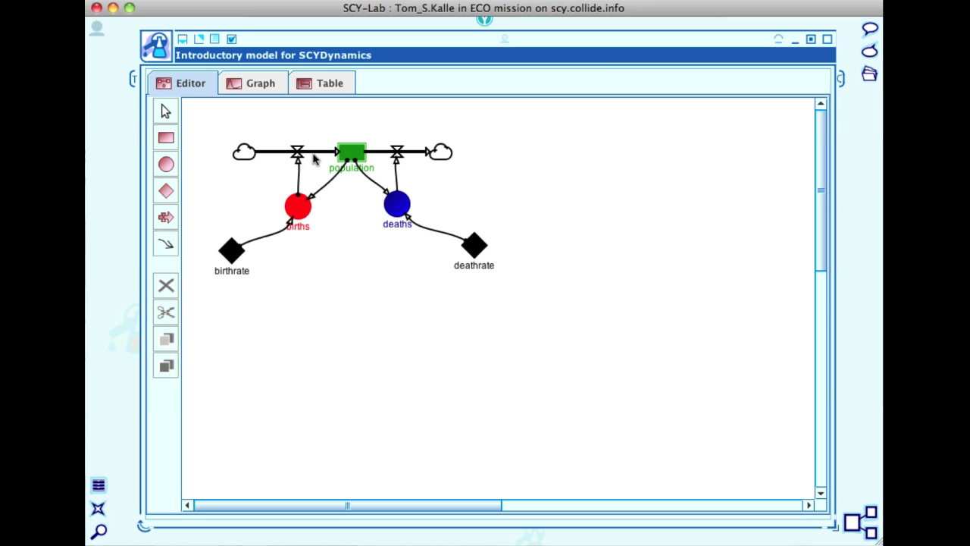
Examine the inflow and outflow of population together with the births and deaths variables that control them.
{"action": "left_click", "coordinate": [314, 155]}
{"action": "left_click", "coordinate": [413, 152]}
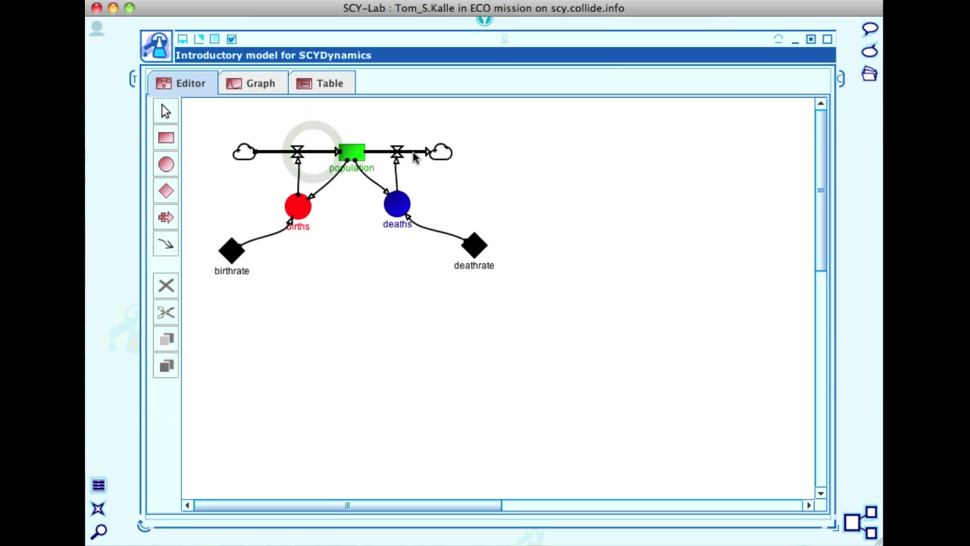
{"action": "left_click", "coordinate": [335, 258]}
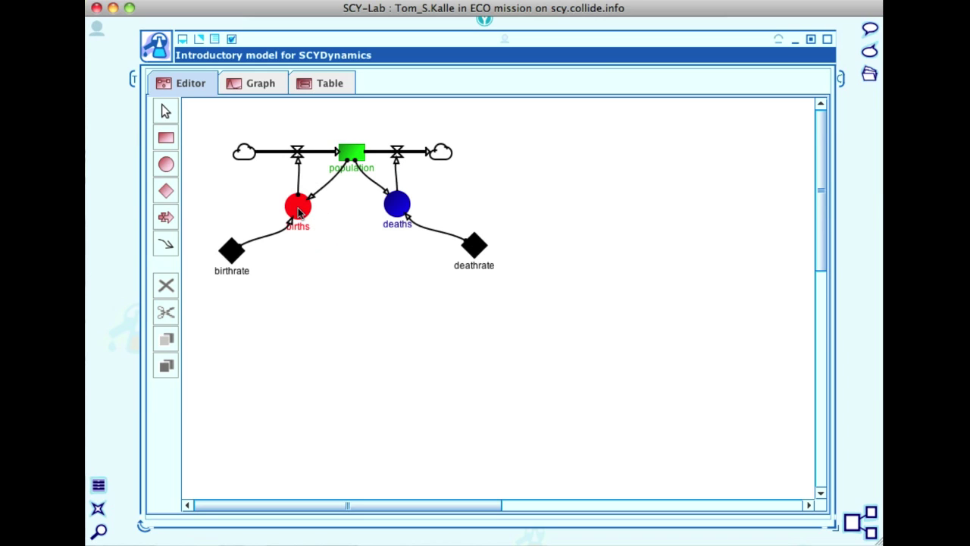
{"action": "left_click", "coordinate": [299, 212]}
{"action": "left_click", "coordinate": [397, 205]}
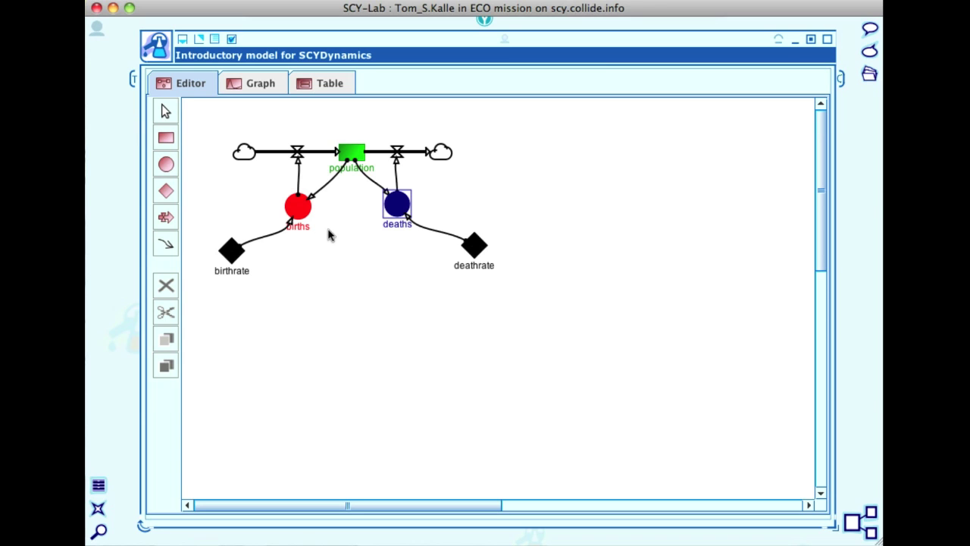
Review the expressions in the settings of the births and deaths variables without changing them.
{"action": "double_click", "coordinate": [296, 209]}
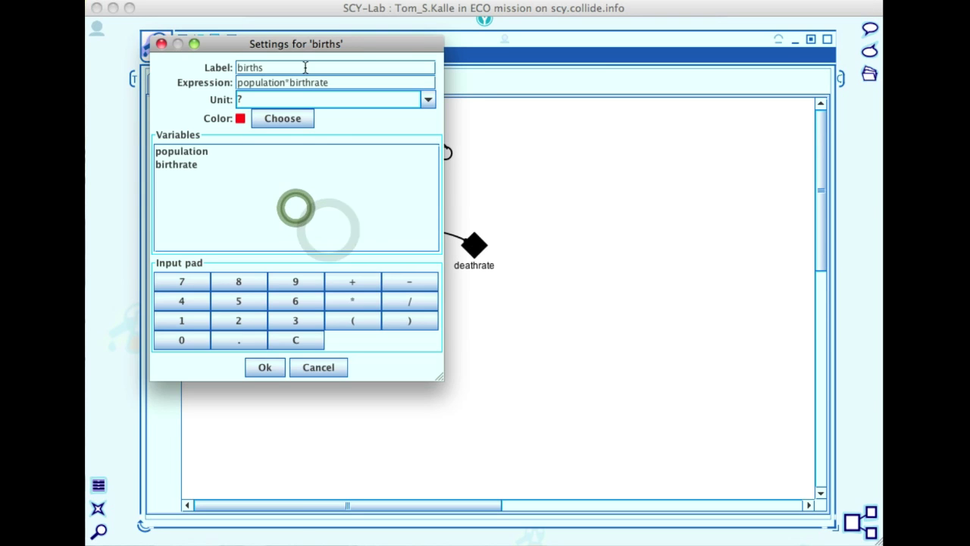
{"action": "left_click_drag", "start_coordinate": [335, 40], "coordinate": [492, 64]}
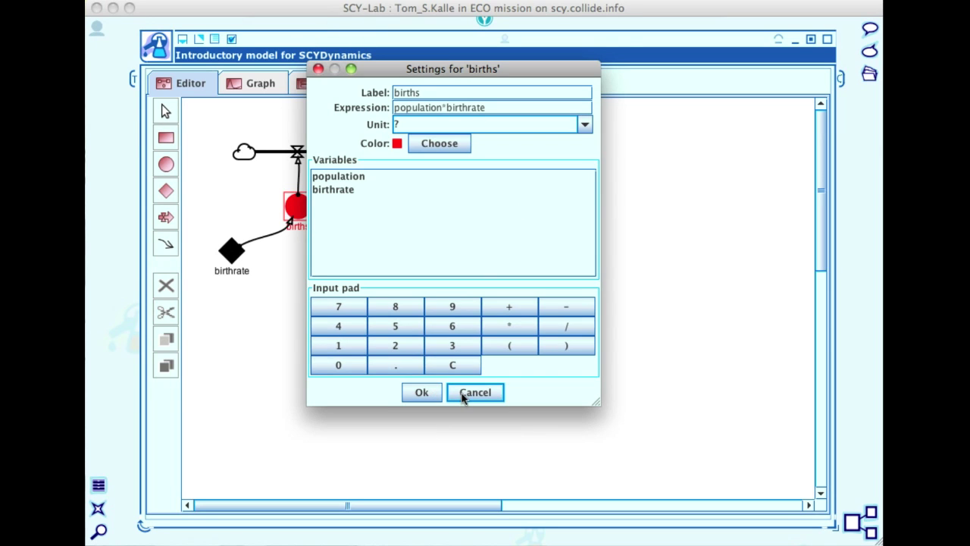
{"action": "left_click", "coordinate": [464, 394]}
{"action": "double_click", "coordinate": [399, 207]}
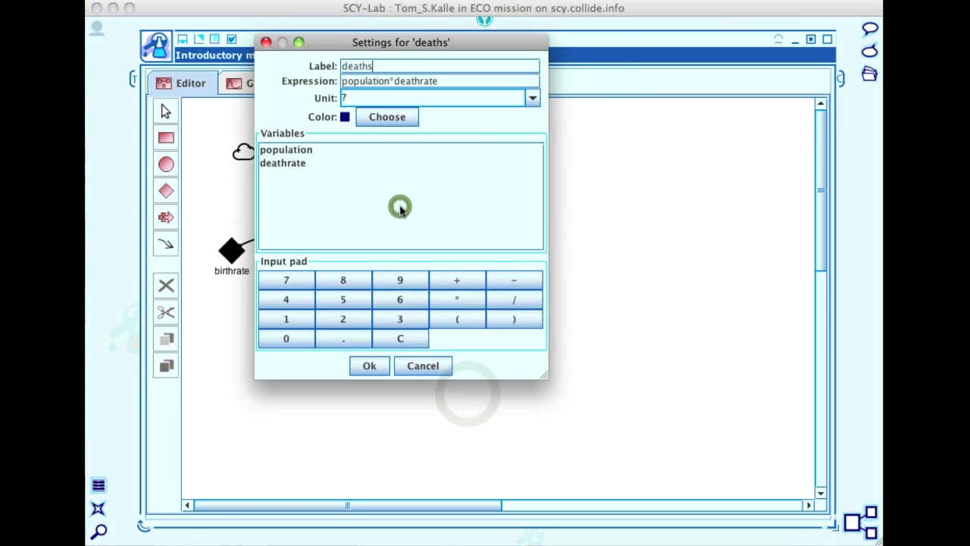
{"action": "left_click", "coordinate": [422, 366]}
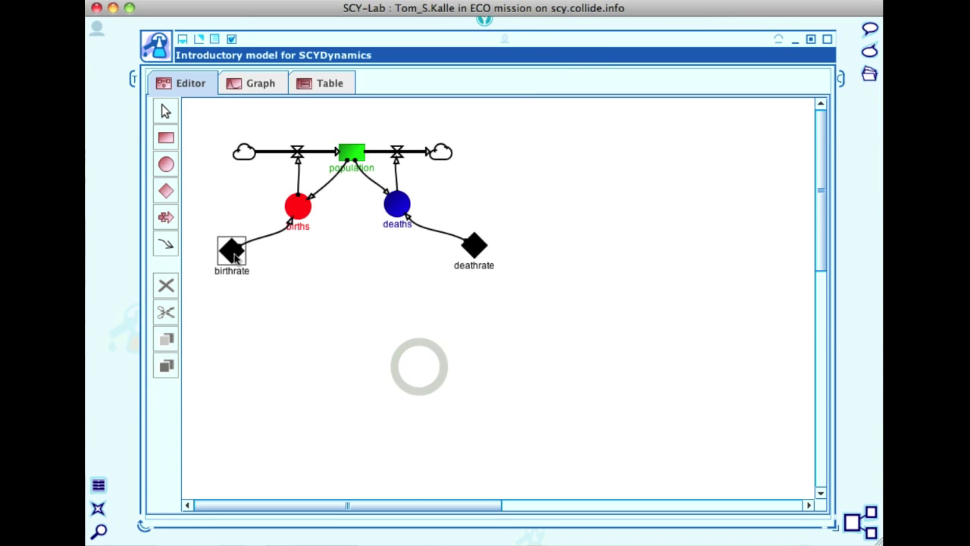
Review the constant values in the settings of birthrate and deathrate without changing them.
{"action": "double_click", "coordinate": [233, 253]}
{"action": "left_click_drag", "start_coordinate": [271, 159], "coordinate": [344, 158]}
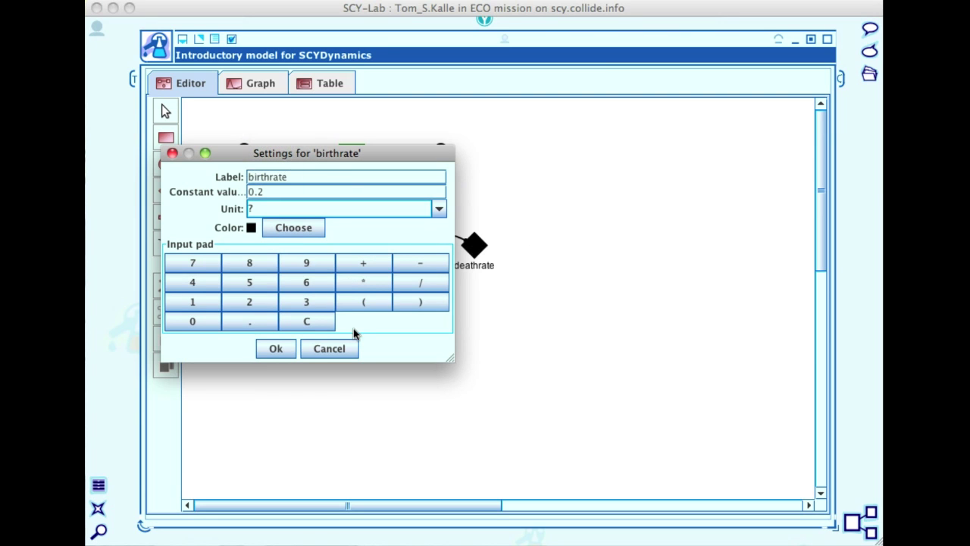
{"action": "left_click", "coordinate": [329, 348]}
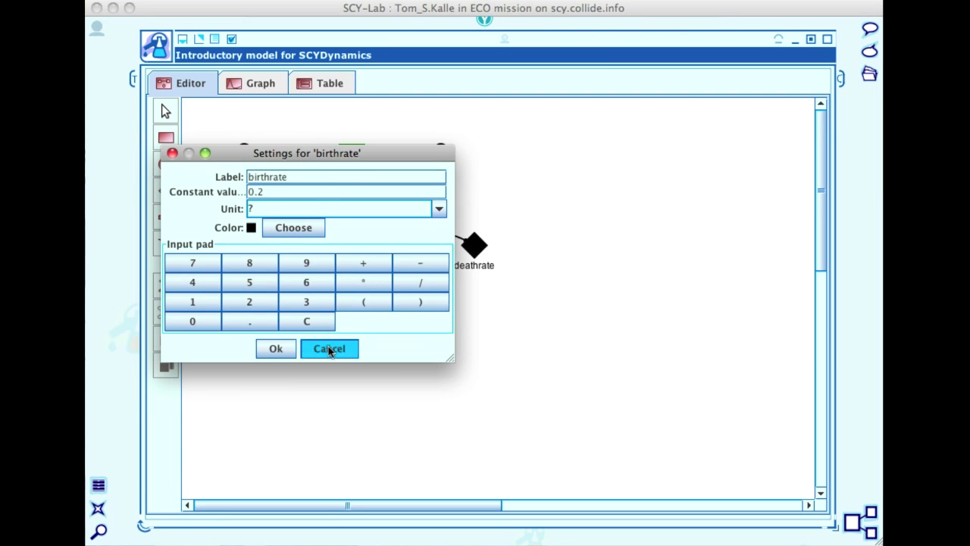
{"action": "double_click", "coordinate": [472, 246]}
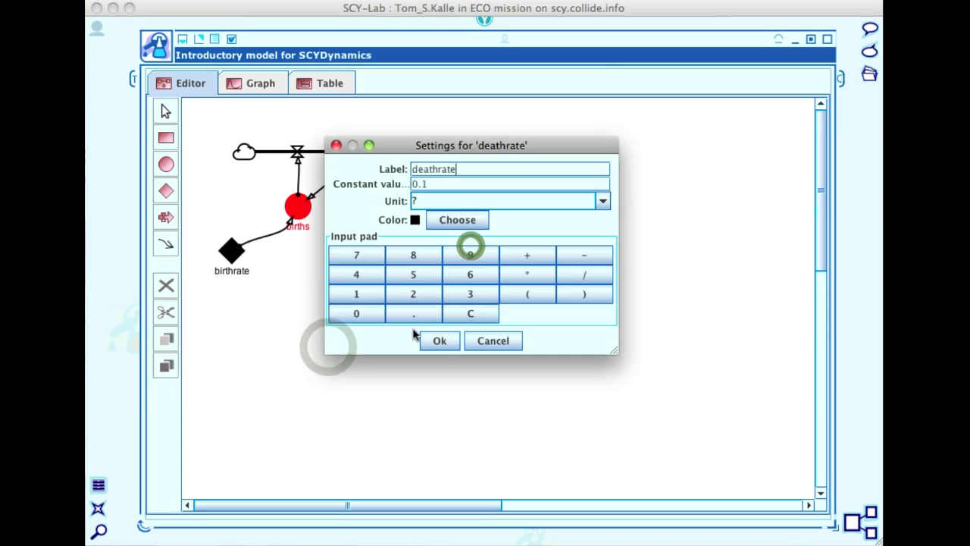
{"action": "left_click", "coordinate": [486, 341]}
{"action": "left_click", "coordinate": [371, 328]}
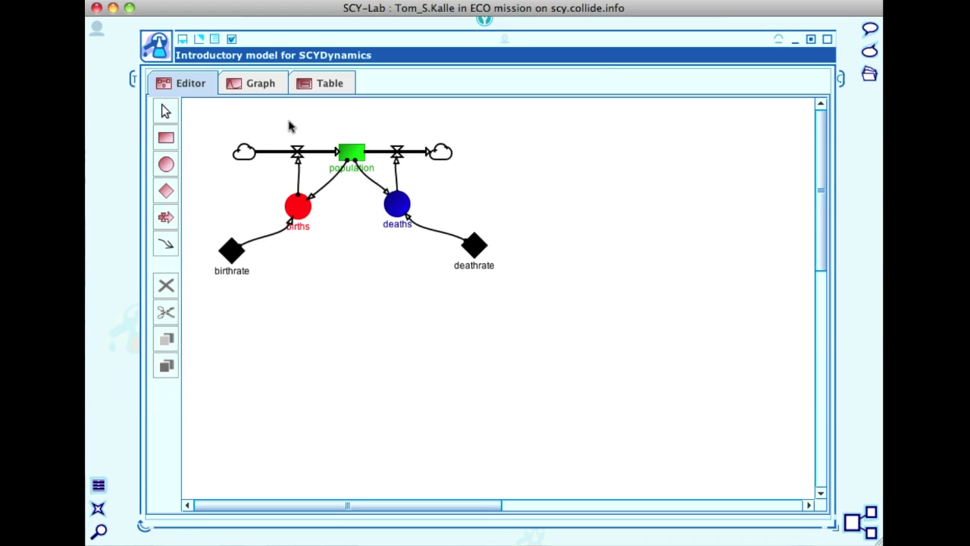
Show the simulation graph with its full settings, exclude births and deaths from the plotted variables, and run the simulation for population only.
{"action": "left_click", "coordinate": [263, 85]}
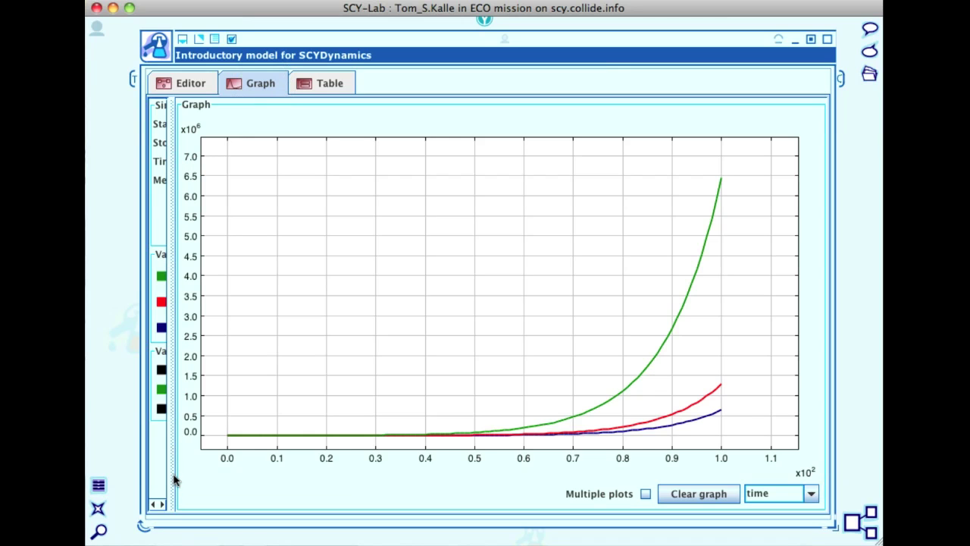
{"action": "left_click_drag", "start_coordinate": [173, 477], "coordinate": [396, 443]}
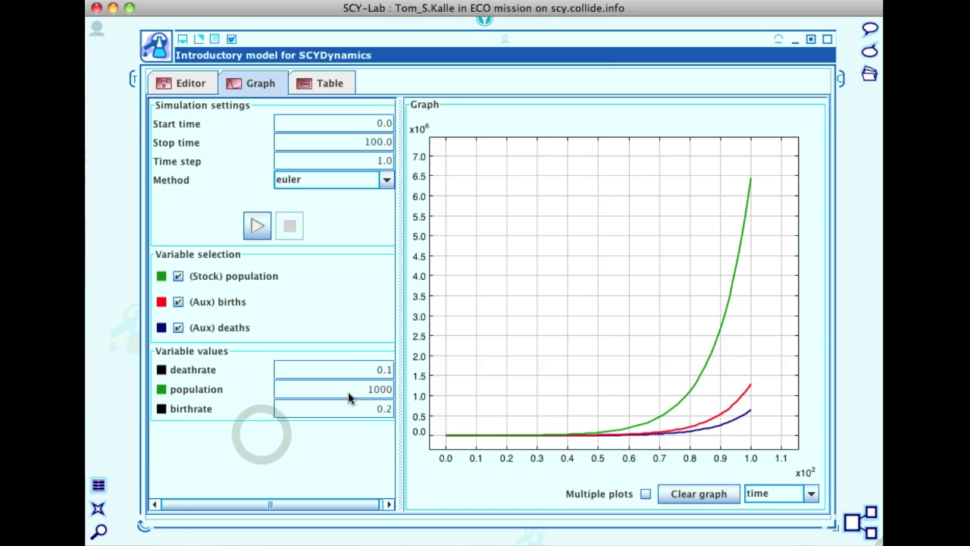
{"action": "left_click", "coordinate": [178, 302]}
{"action": "left_click", "coordinate": [178, 327]}
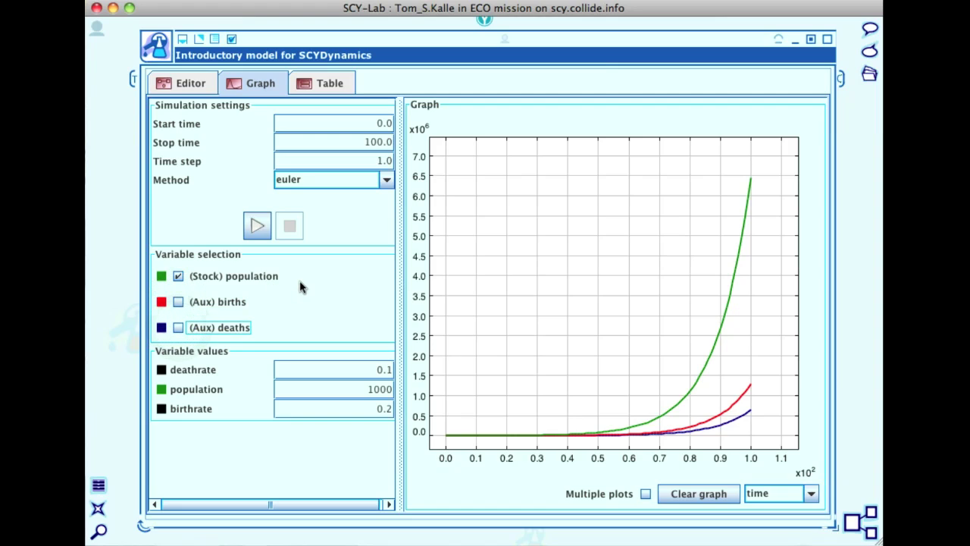
{"action": "left_click", "coordinate": [377, 145]}
{"action": "key", "text": "BackSpace"}
{"action": "left_click", "coordinate": [257, 227]}
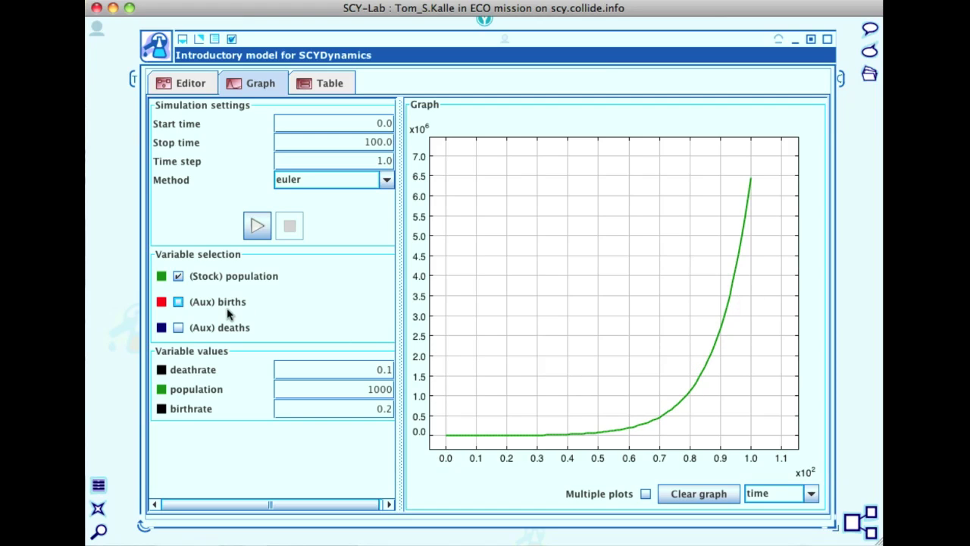
Include births and deaths in the graph's variable selection alongside population and rerun the simulation.
{"action": "left_click", "coordinate": [177, 303]}
{"action": "left_click", "coordinate": [178, 328]}
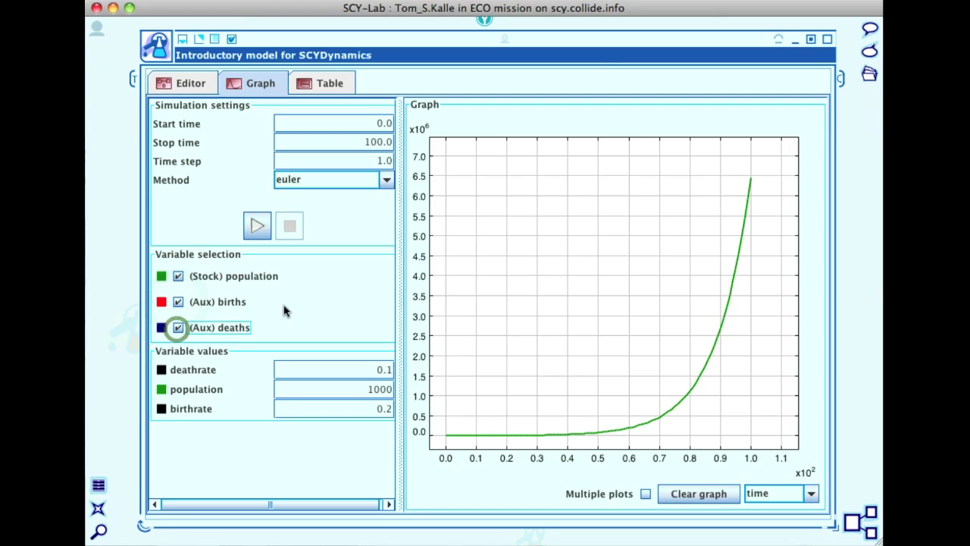
{"action": "left_click", "coordinate": [256, 225]}
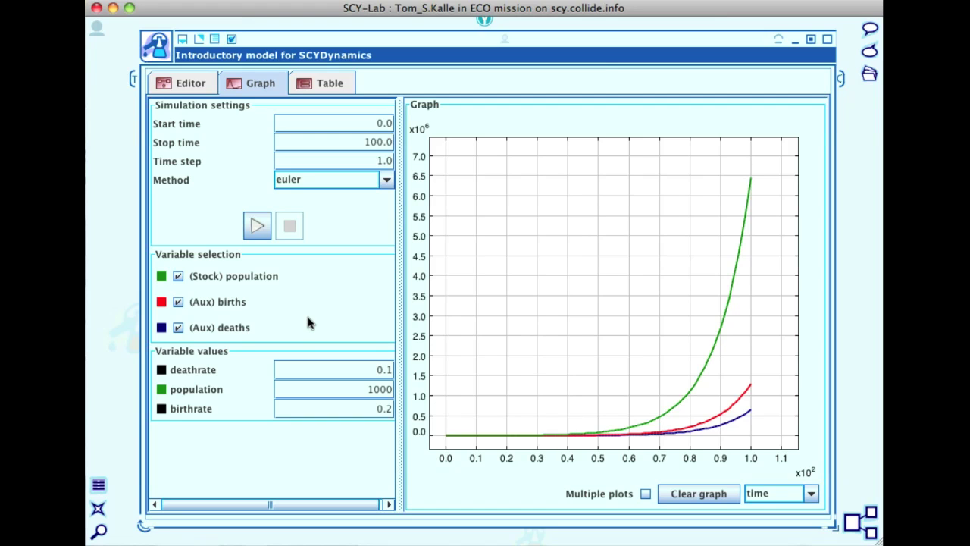
Show the results table with its full settings, add births to the tabulated variables, and run the simulation.
{"action": "left_click", "coordinate": [321, 82]}
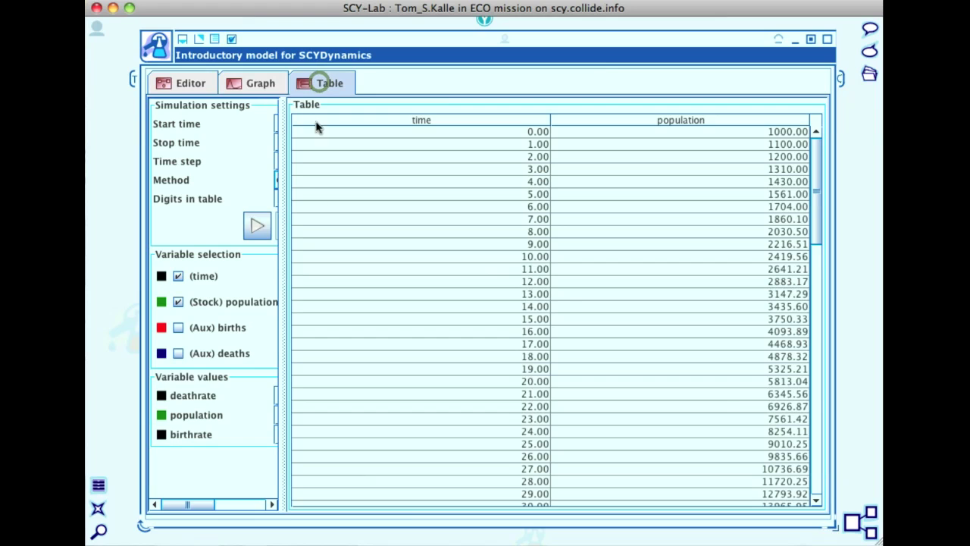
{"action": "left_click_drag", "start_coordinate": [281, 275], "coordinate": [422, 276]}
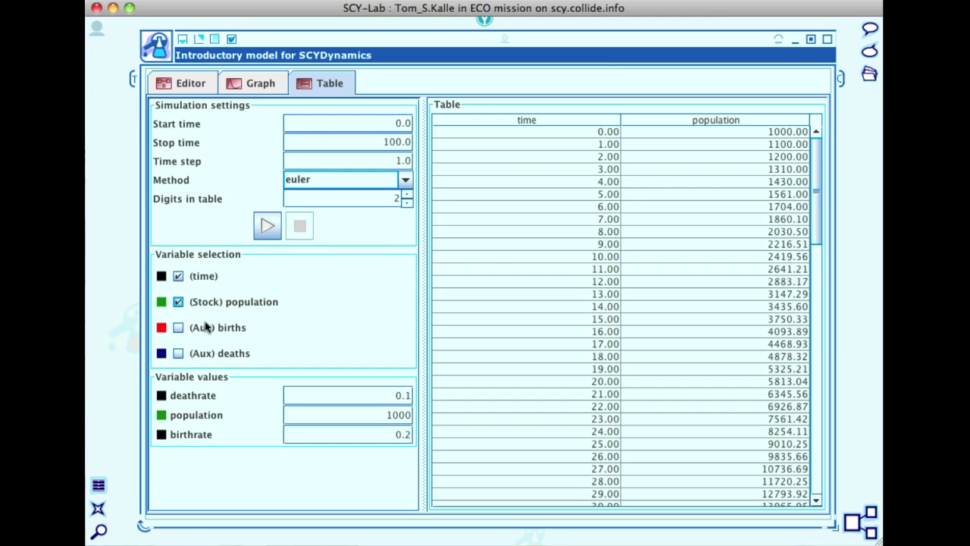
{"action": "left_click", "coordinate": [179, 328]}
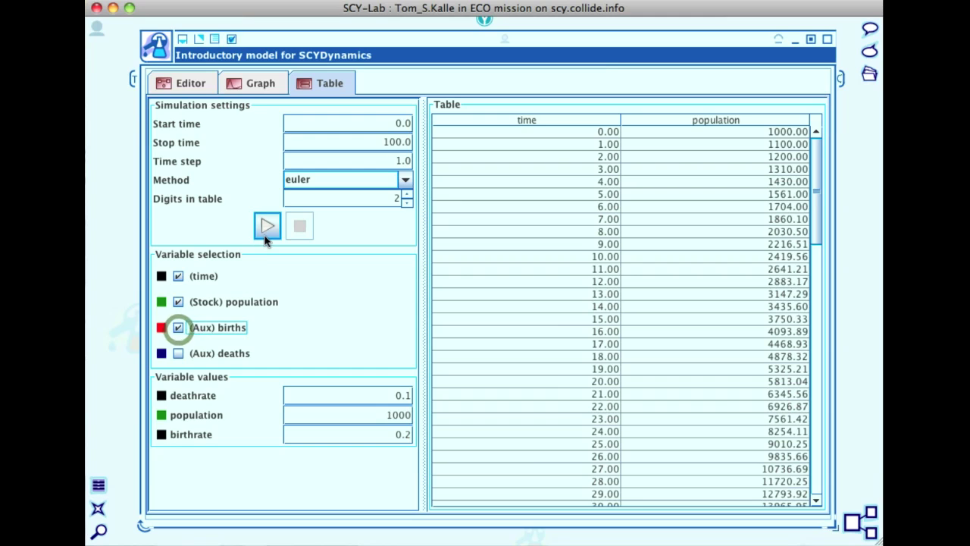
{"action": "left_click", "coordinate": [267, 227]}
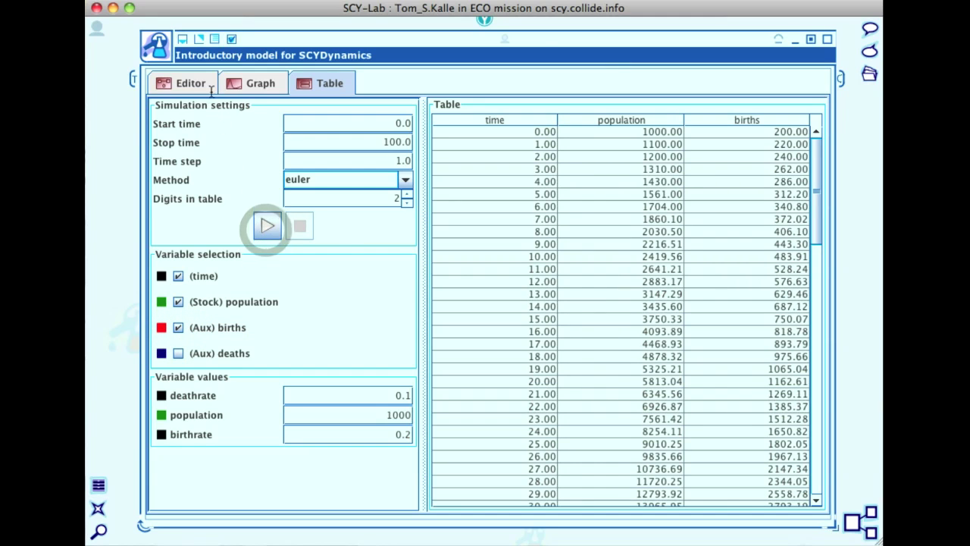
Start saving the simulation results as a dataset and open its title for editing.
{"action": "left_click", "coordinate": [215, 41]}
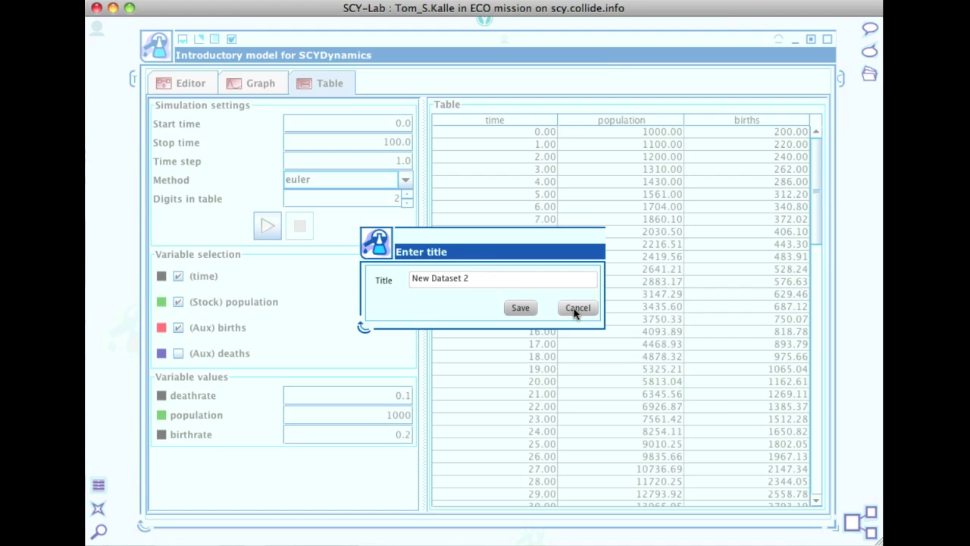
{"action": "triple_click", "coordinate": [488, 281]}
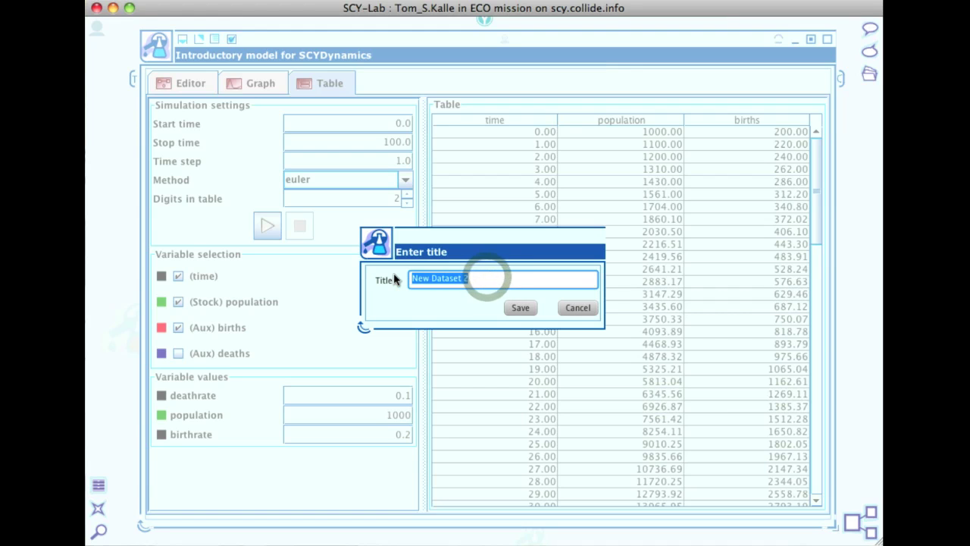